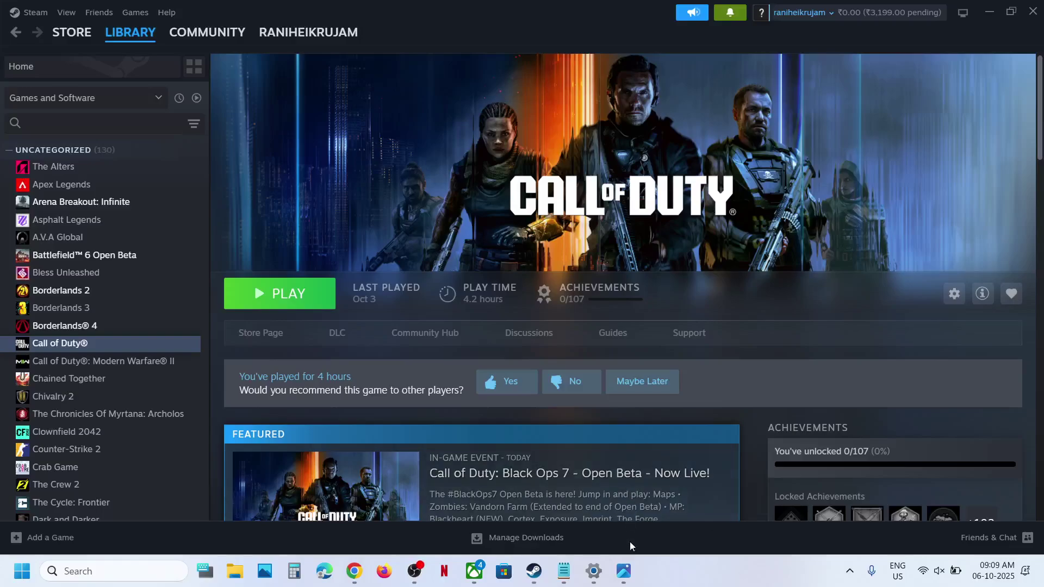
pyautogui.moveTo(623, 571)
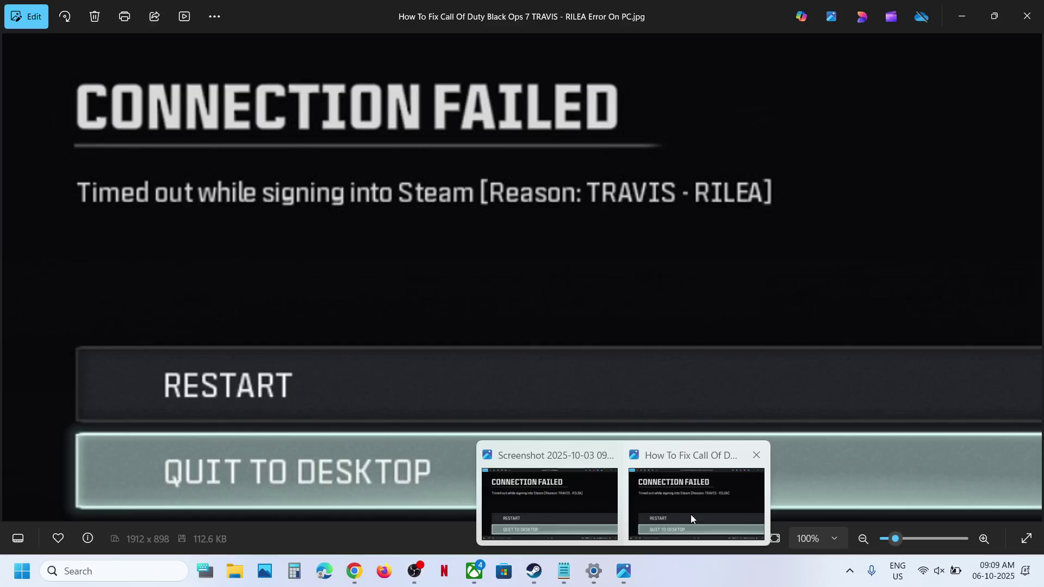
# - View the TRAVIS-RILEA 'Connection Failed' error screenshot from the Steam library
pyautogui.click(691, 499)
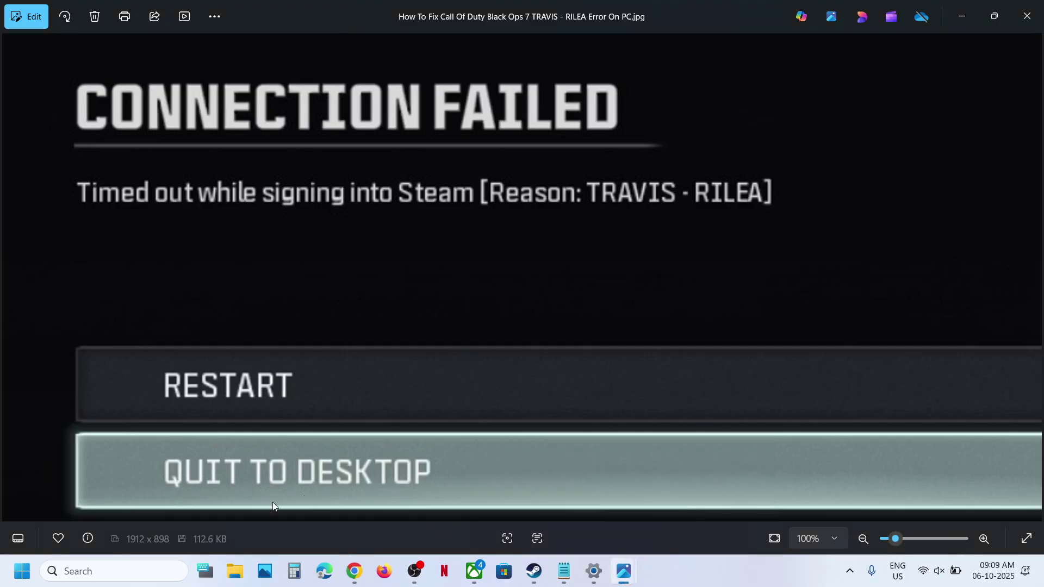
# - Open File Explorer and browse to the user profile folder under Local Disk (C:) > Users
pyautogui.click(234, 571)
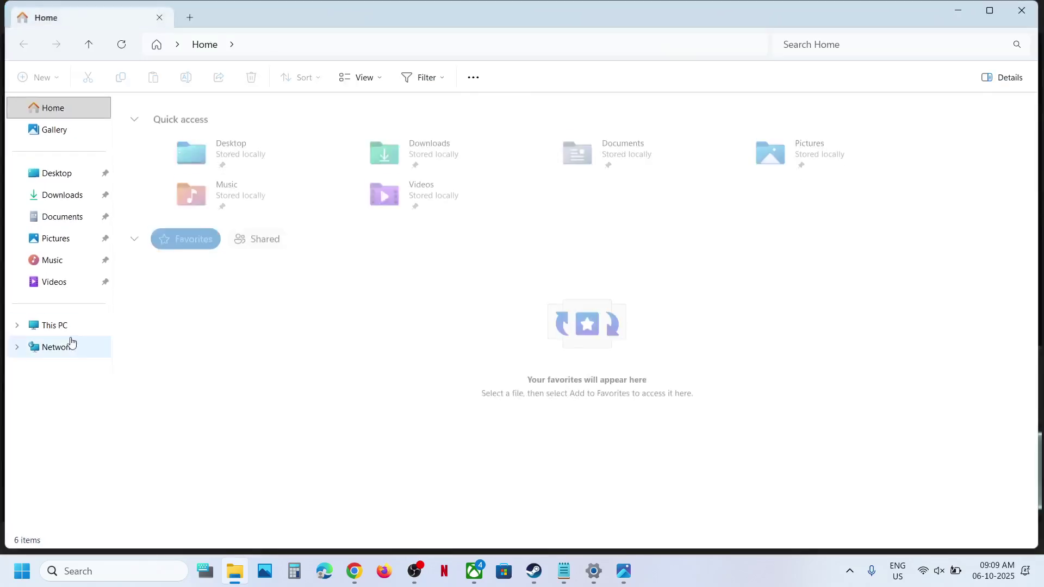
pyautogui.click(55, 325)
pyautogui.doubleClick(375, 131)
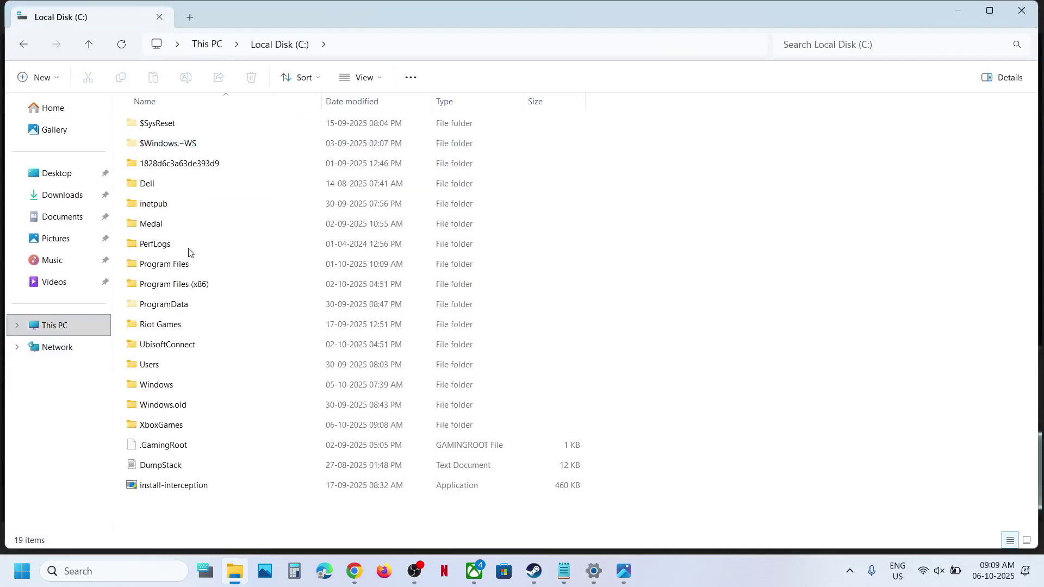
pyautogui.doubleClick(150, 364)
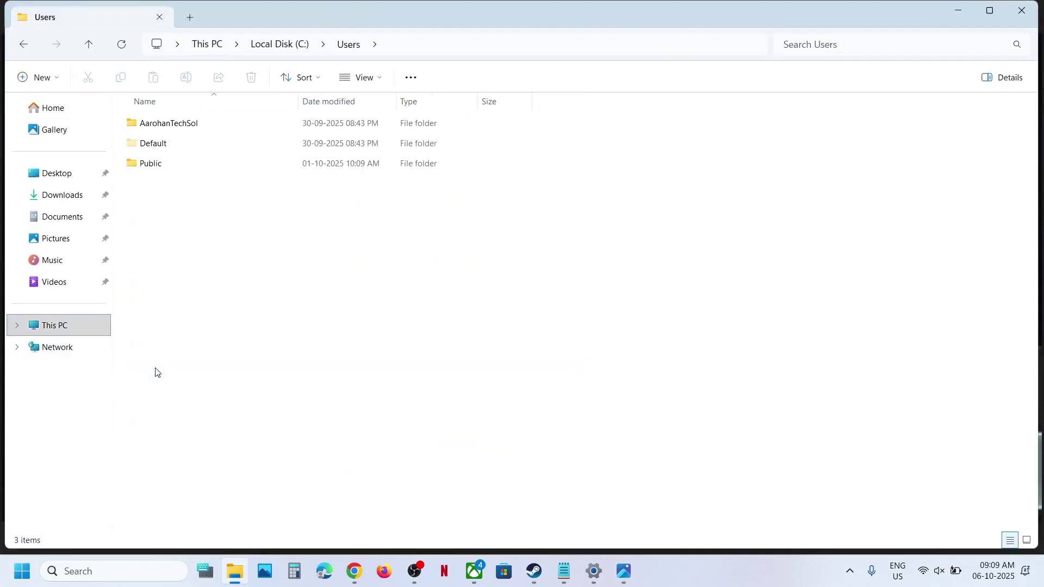
pyautogui.click(162, 124)
pyautogui.doubleClick(195, 124)
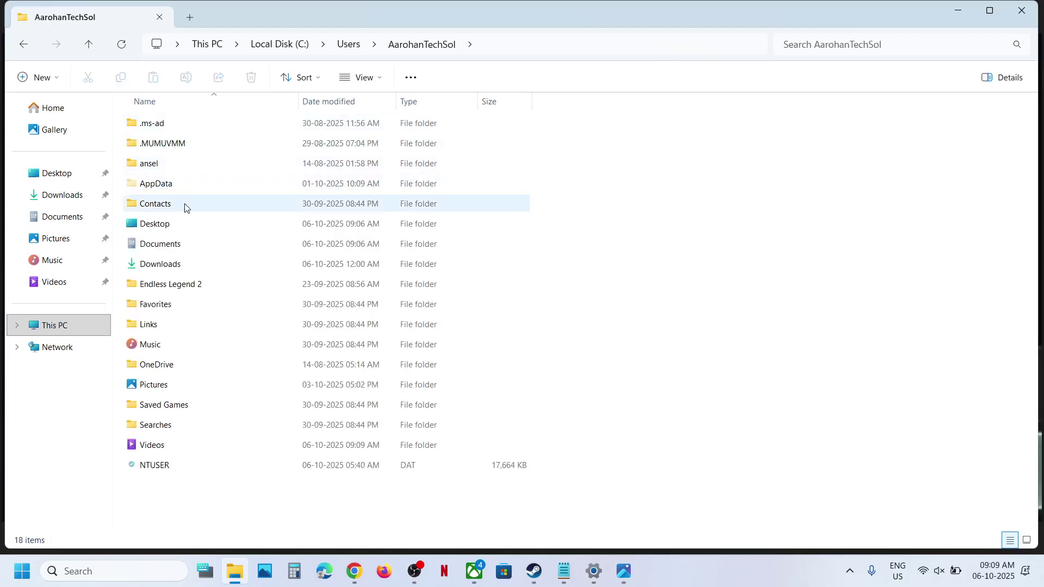
# - Turn on hidden items and open the AppData folder
pyautogui.click(173, 185)
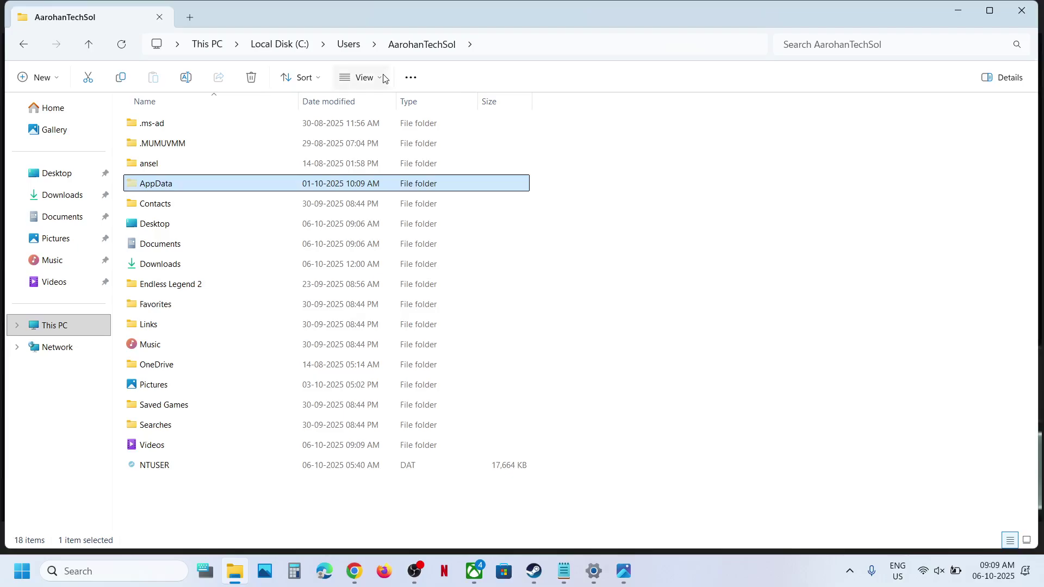
pyautogui.click(365, 78)
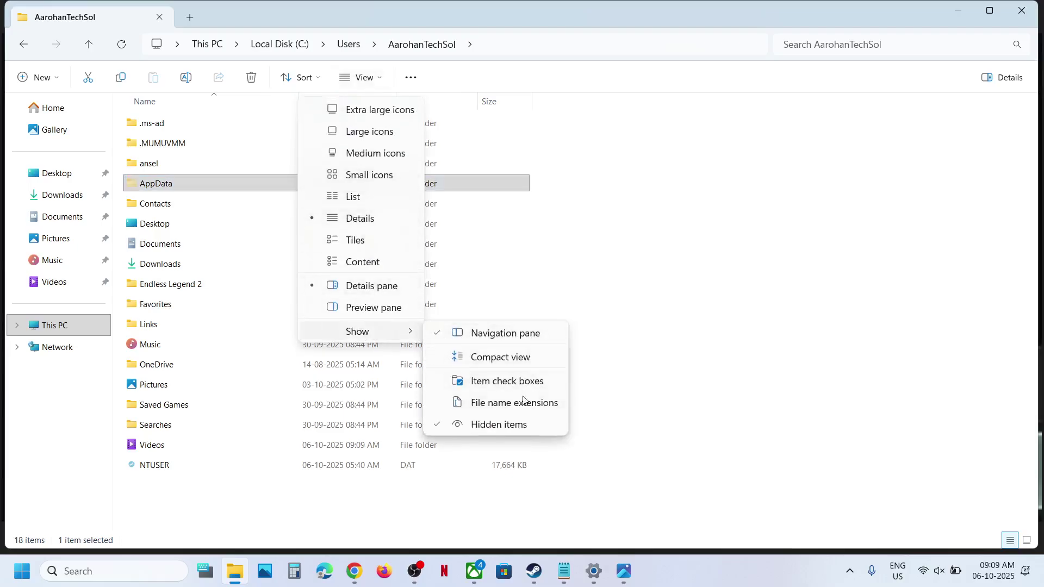
pyautogui.click(190, 190)
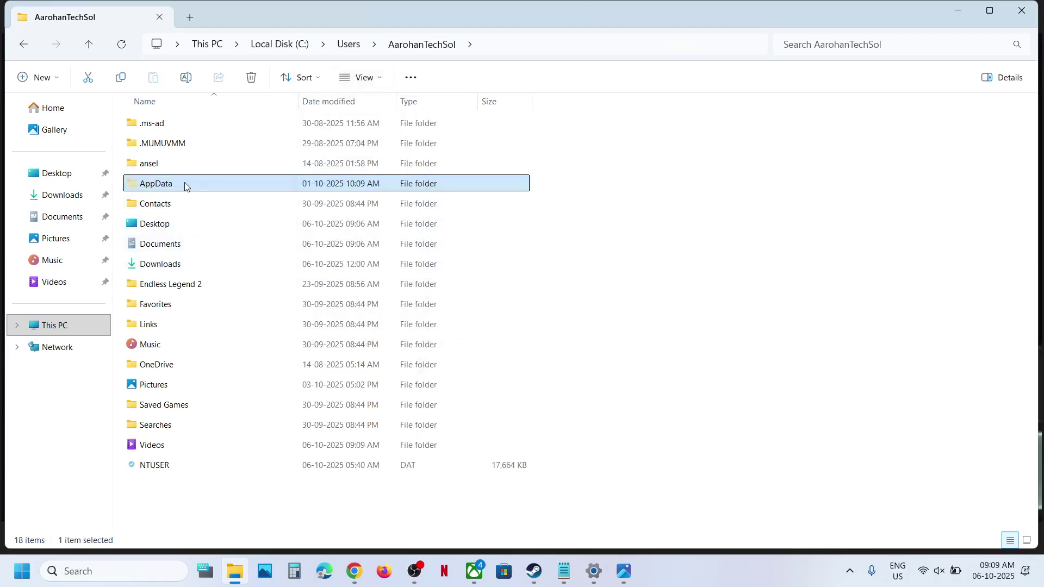
pyautogui.doubleClick(189, 190)
# - Open AppData Local and paste a copy of the Activision folder onto the desktop centre
pyautogui.click(169, 124)
pyautogui.doubleClick(168, 125)
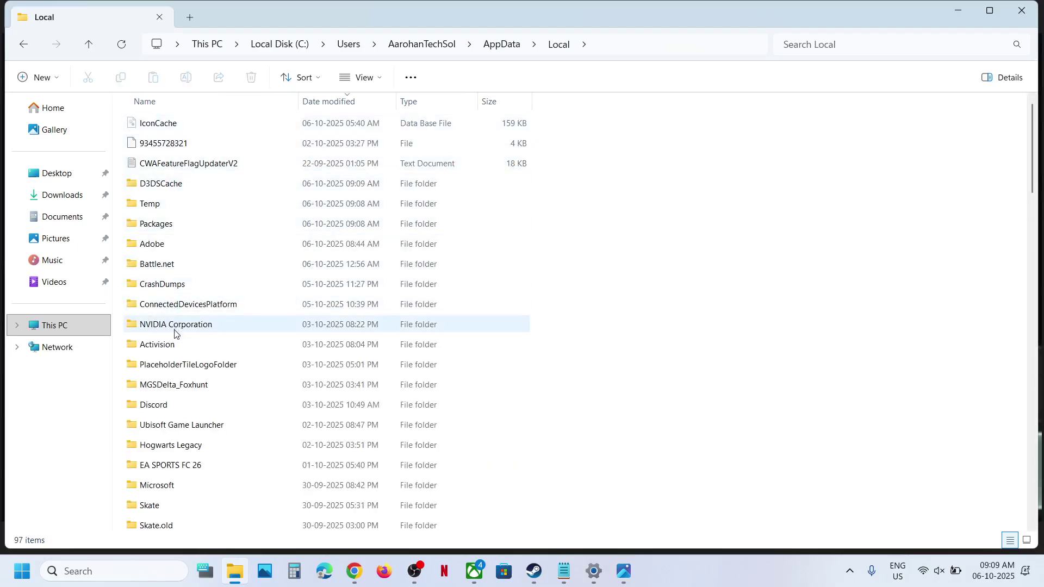
pyautogui.click(170, 351)
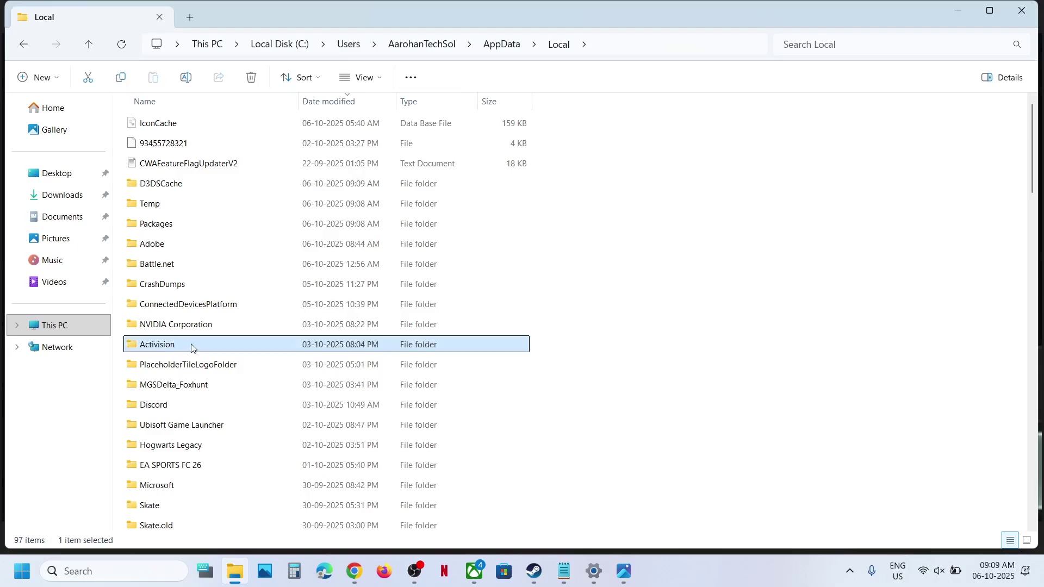
pyautogui.rightClick(191, 347)
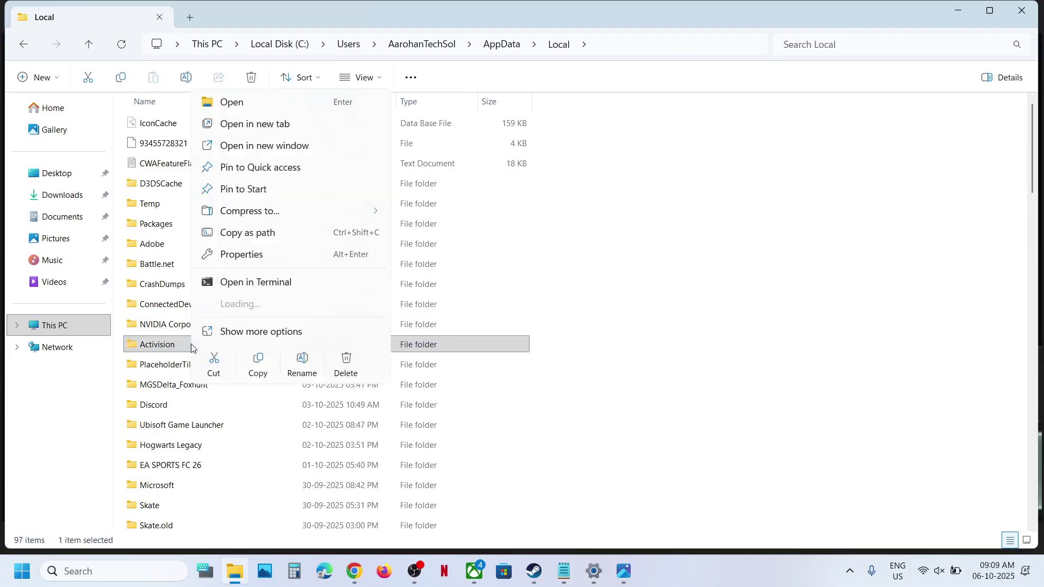
pyautogui.click(258, 365)
pyautogui.press('super+d')
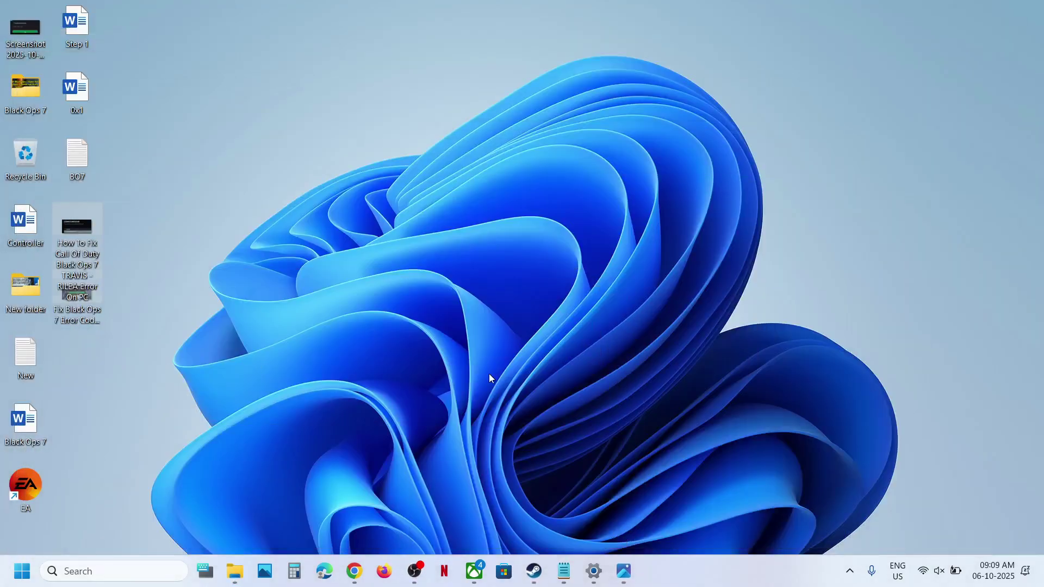
pyautogui.hotkey('ctrl', 'v')
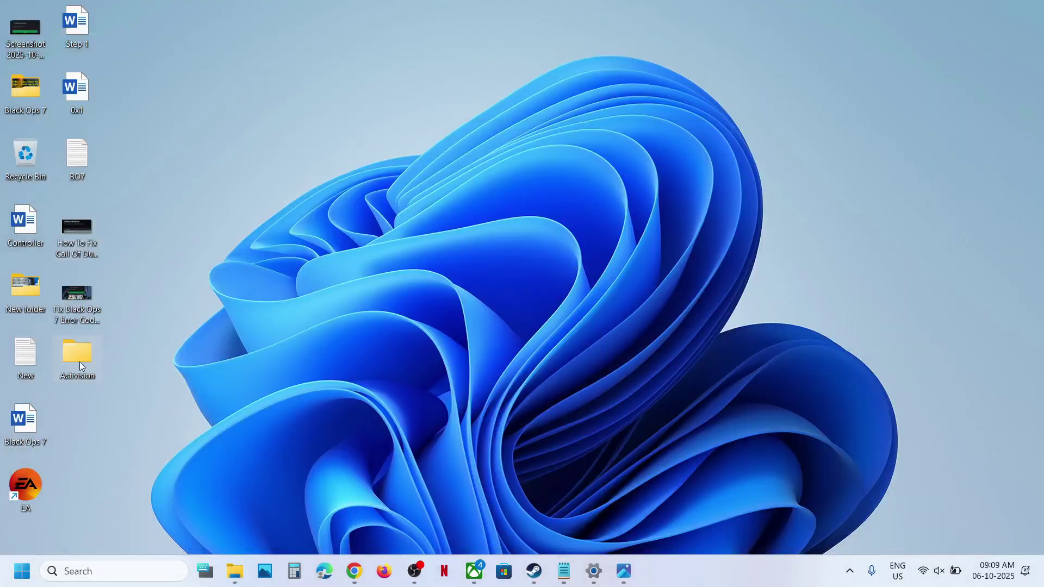
pyautogui.moveTo(79, 361); pyautogui.dragTo(569, 310)
# - Rename the Activision folder in AppData Local to 'Activision.old'
pyautogui.press('super+d')
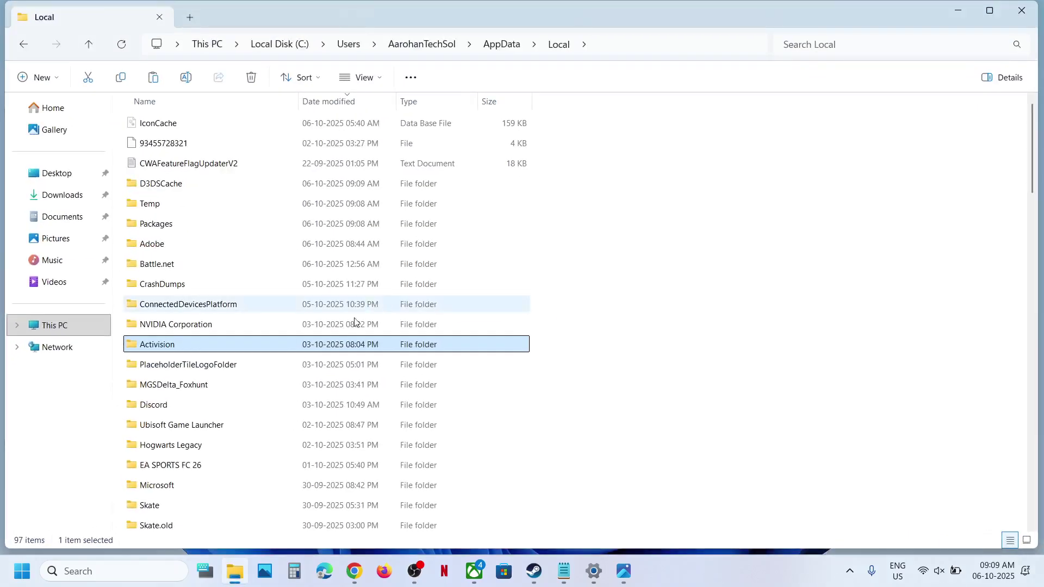
pyautogui.rightClick(171, 350)
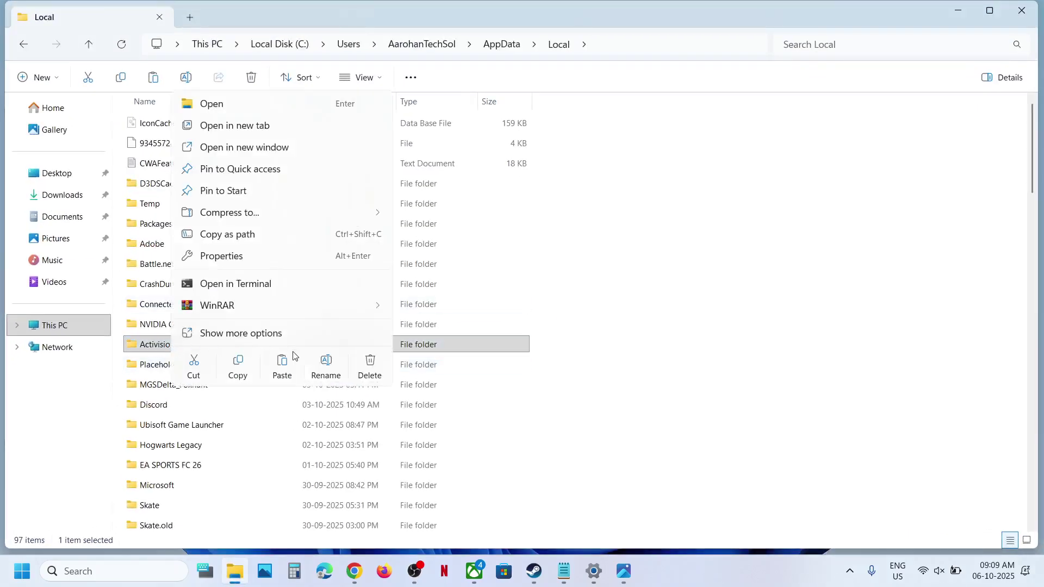
pyautogui.click(324, 363)
pyautogui.click(189, 346)
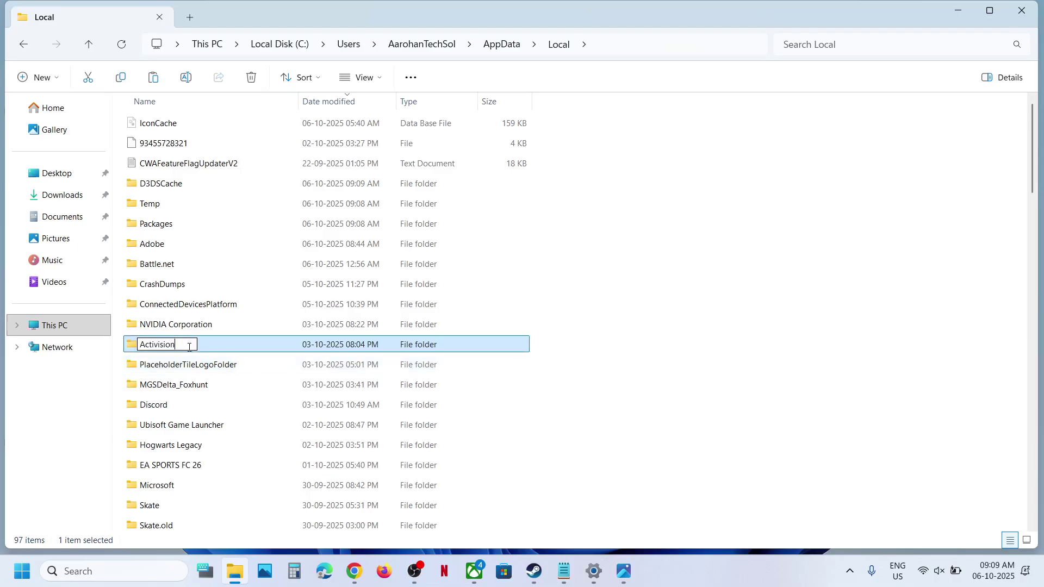
pyautogui.write('.old')
pyautogui.press('Return')
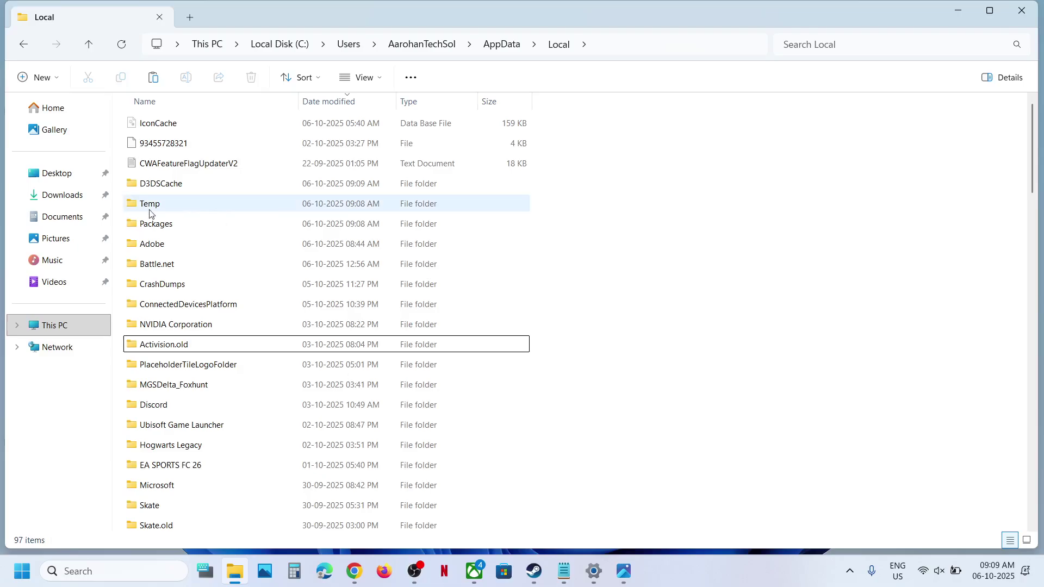
# - Paste a copy of Documents' Call of Duty folder beside Activision on the desktop
pyautogui.click(62, 215)
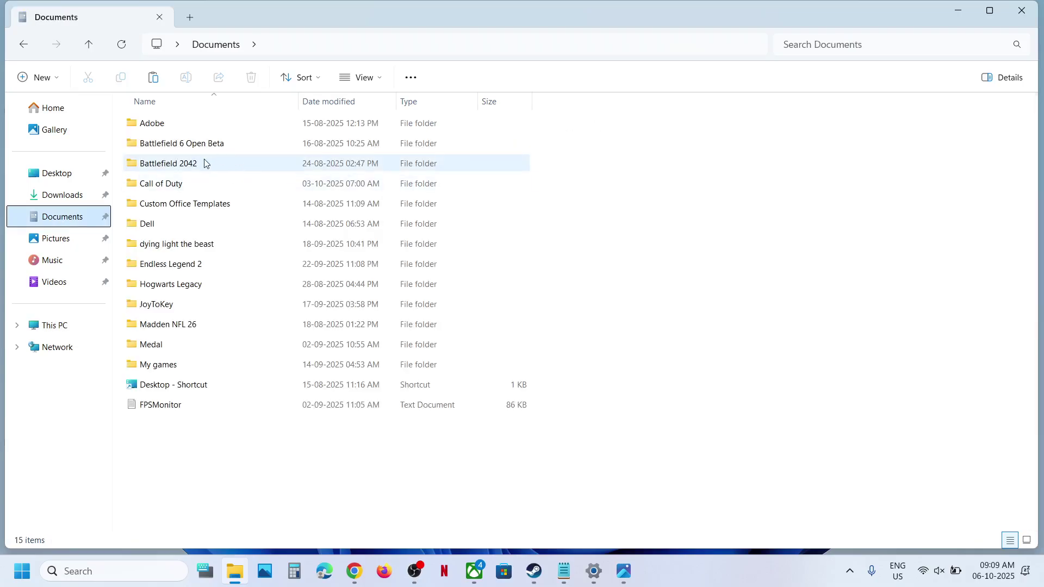
pyautogui.click(196, 184)
pyautogui.rightClick(196, 184)
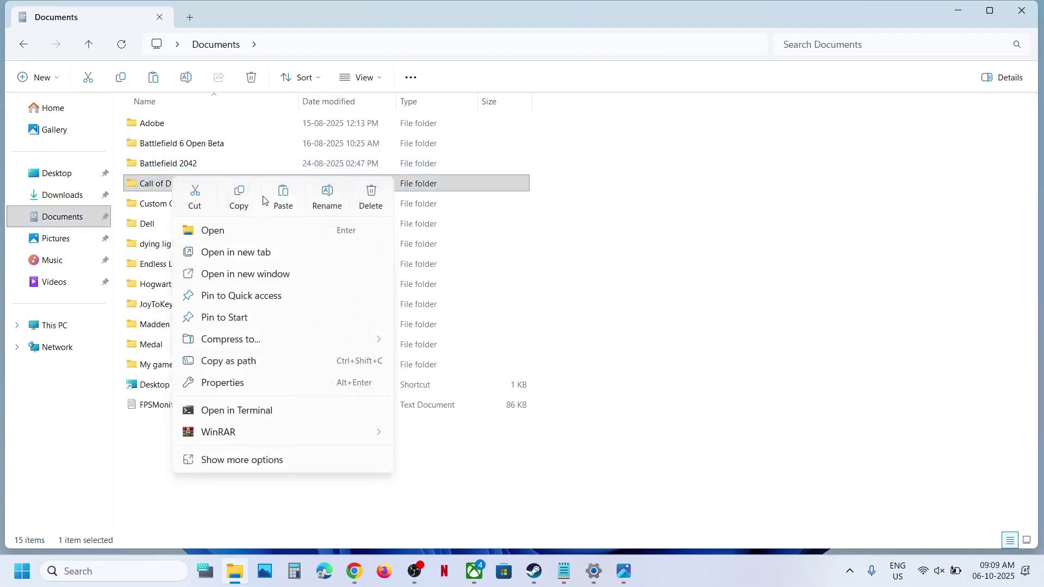
pyautogui.click(239, 196)
pyautogui.press('super+d')
pyautogui.click(492, 283)
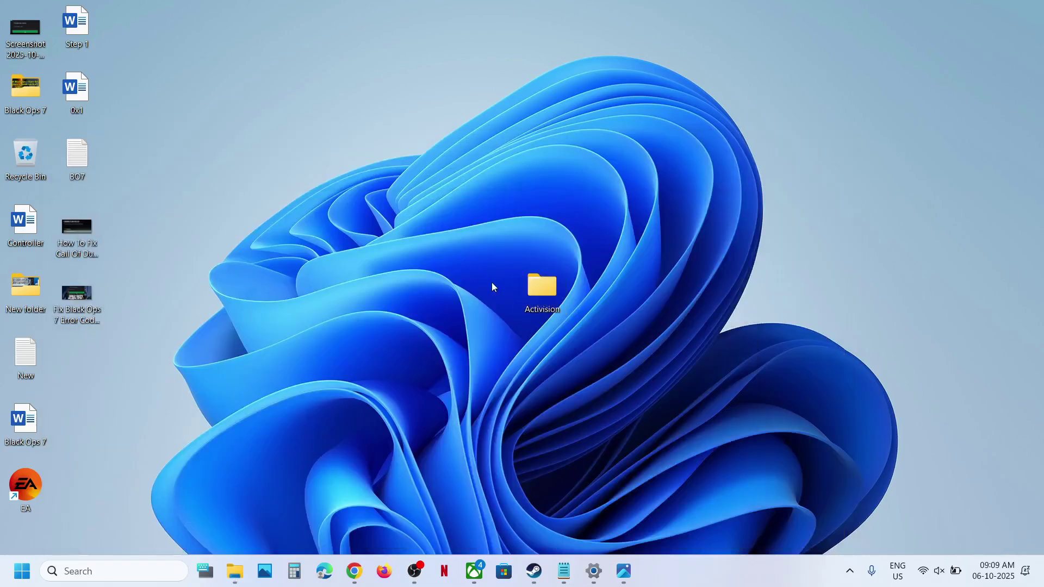
pyautogui.hotkey('ctrl', 'v')
pyautogui.moveTo(60, 369); pyautogui.dragTo(596, 338)
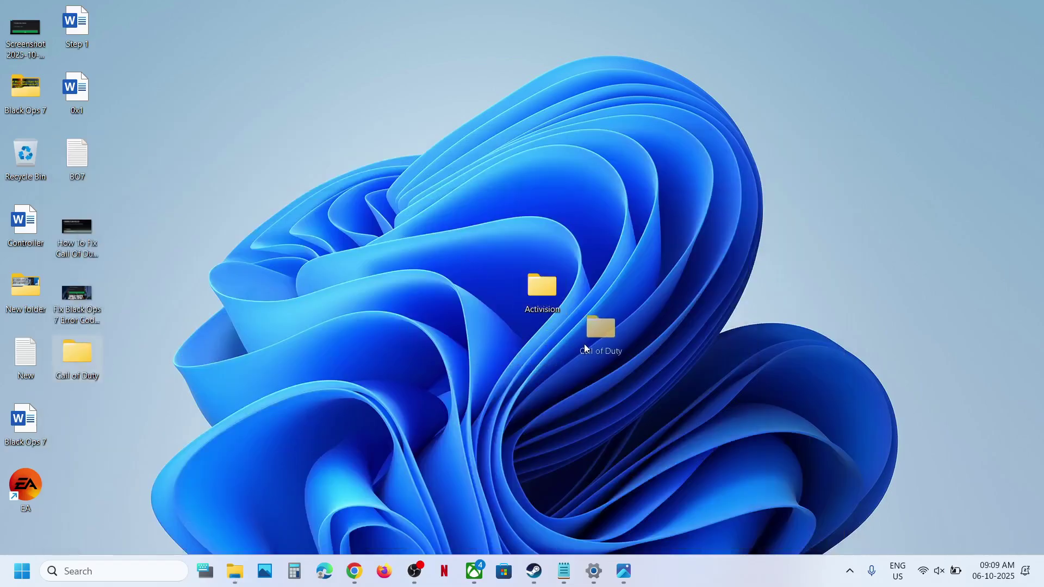
pyautogui.hotkey('alt', 'Tab')
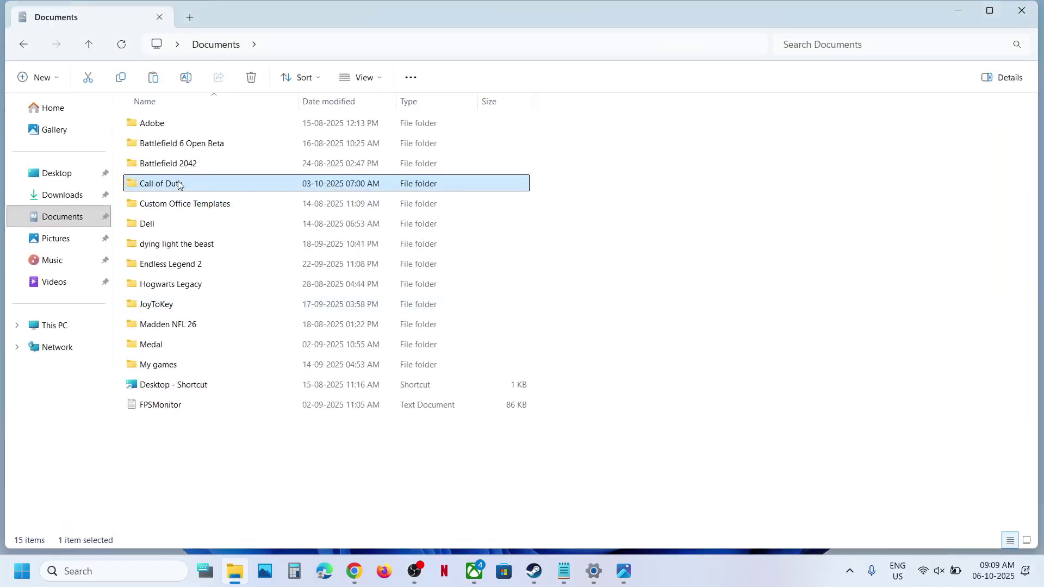
# - Rename the Call of Duty folder in Documents to 'Call of Duty.old'
pyautogui.rightClick(181, 185)
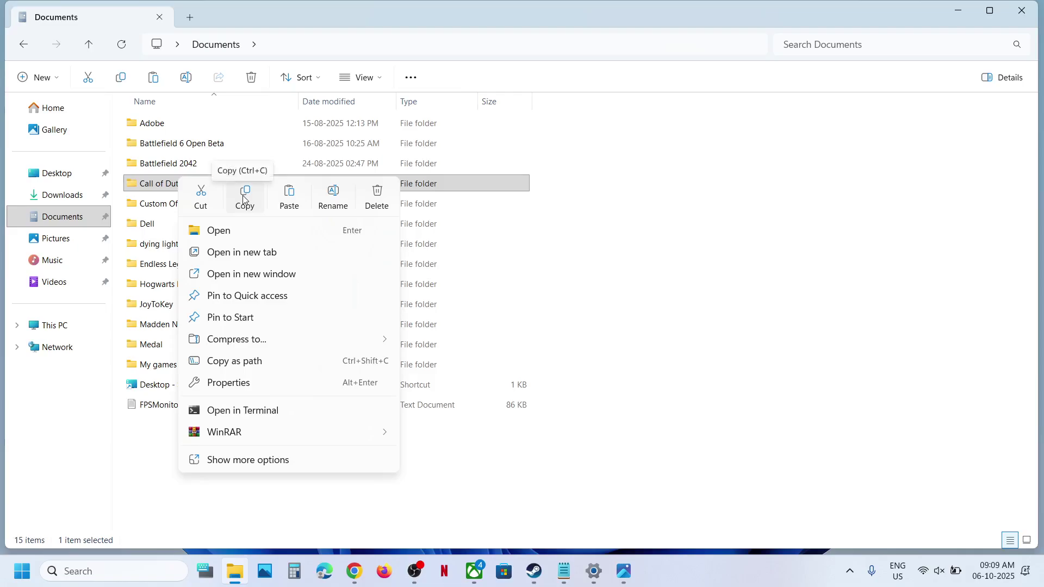
pyautogui.click(334, 196)
pyautogui.click(193, 184)
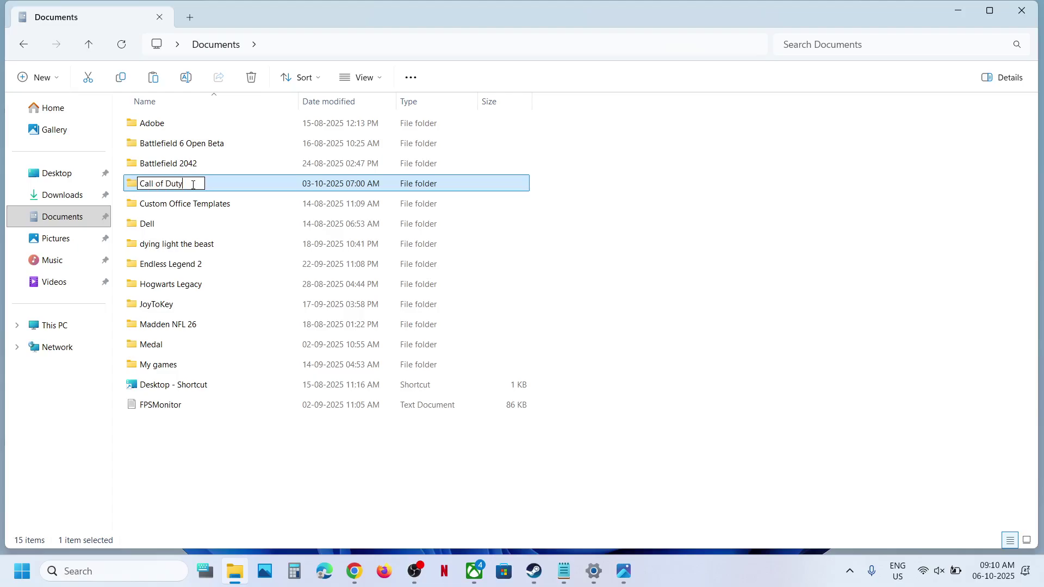
pyautogui.write('.old')
pyautogui.click(290, 474)
# - Return to the Steam library window, closing the error screenshot
pyautogui.moveTo(265, 571)
pyautogui.click(536, 570)
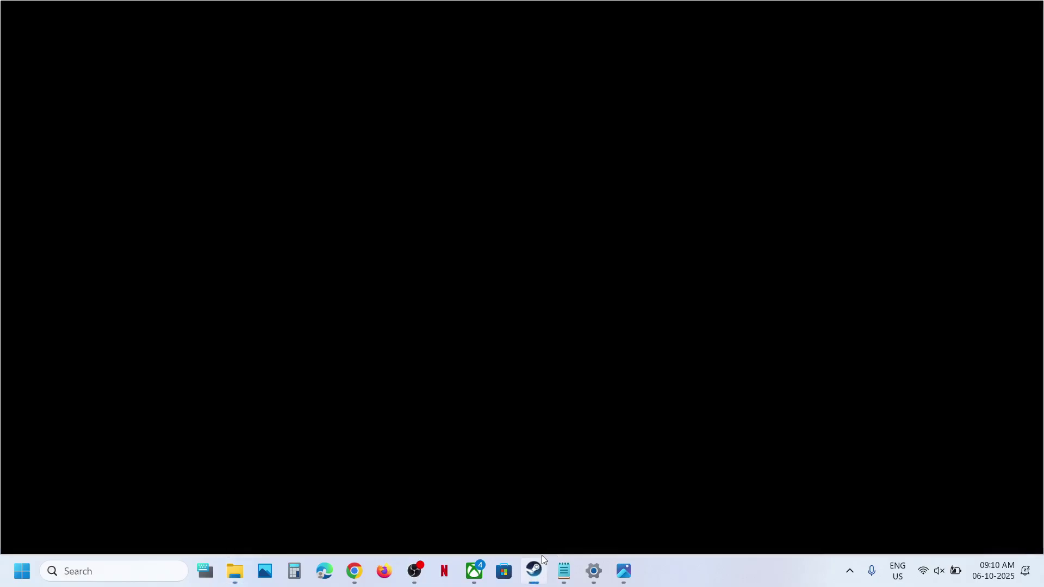
pyautogui.click(704, 512)
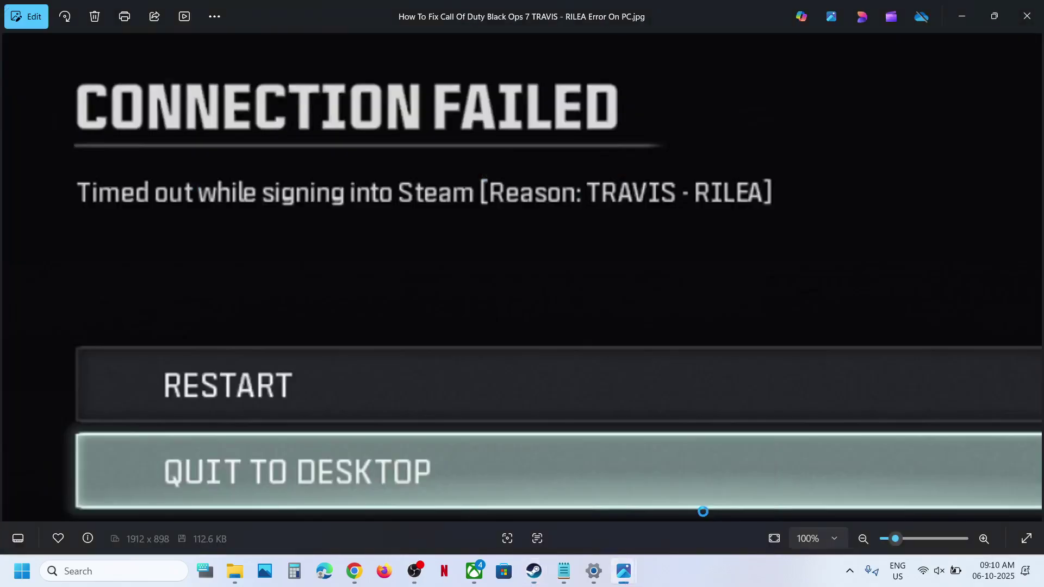
pyautogui.click(960, 22)
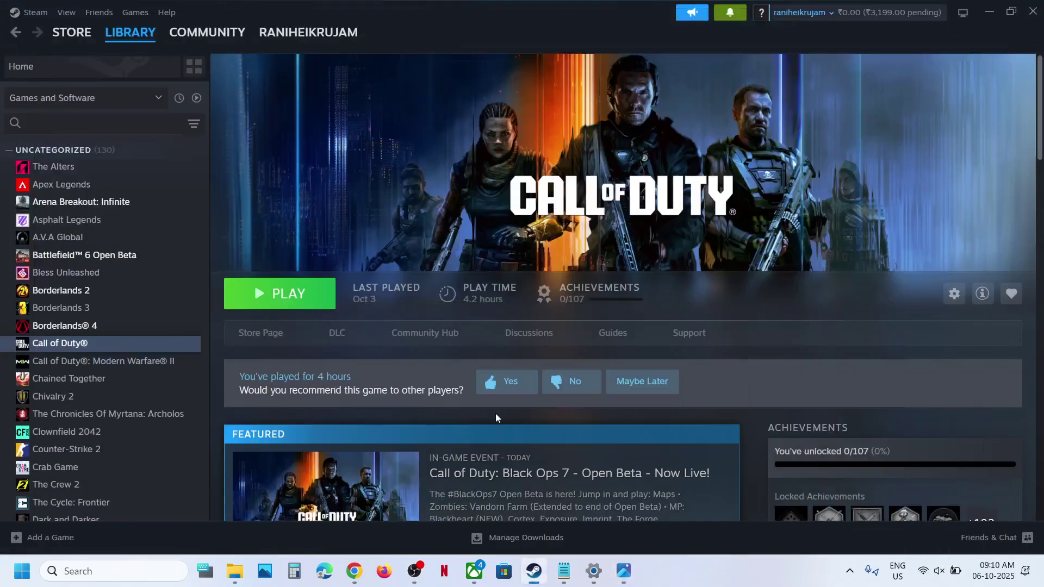